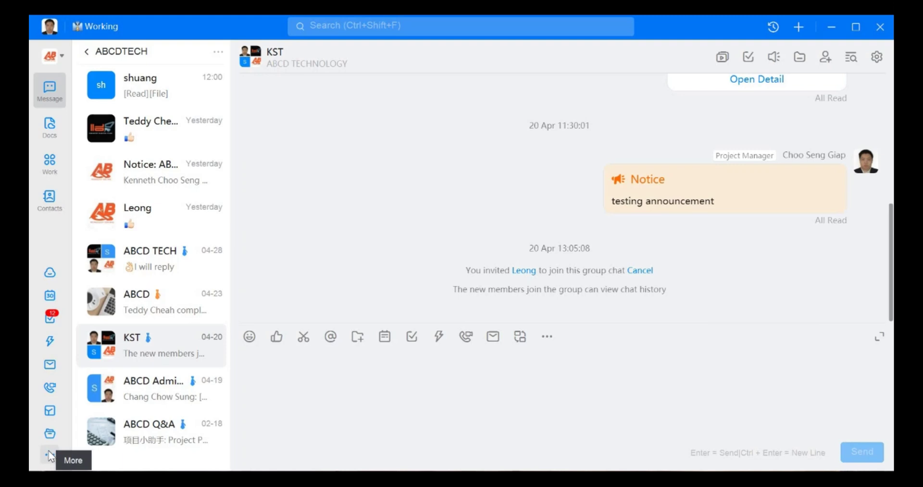
In the KST group's management settings, restrict group editing and sending DING in the chat to the group owner and admins.
click(878, 56)
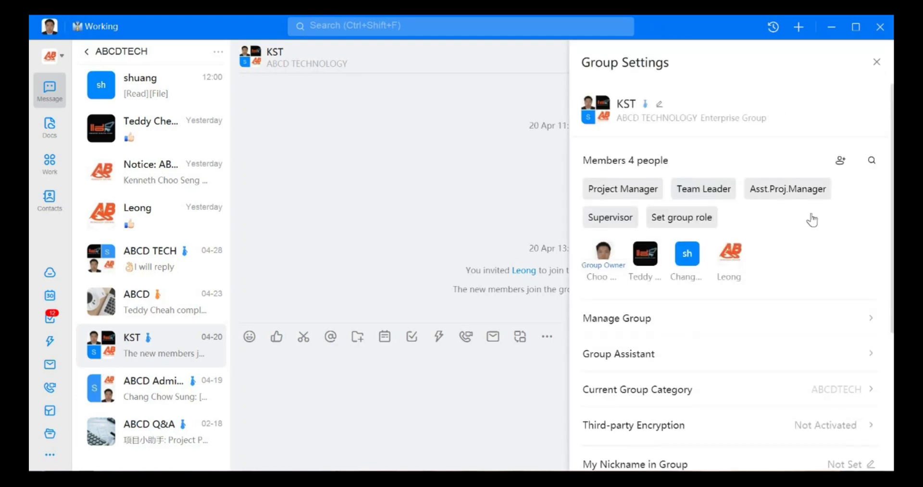
click(729, 319)
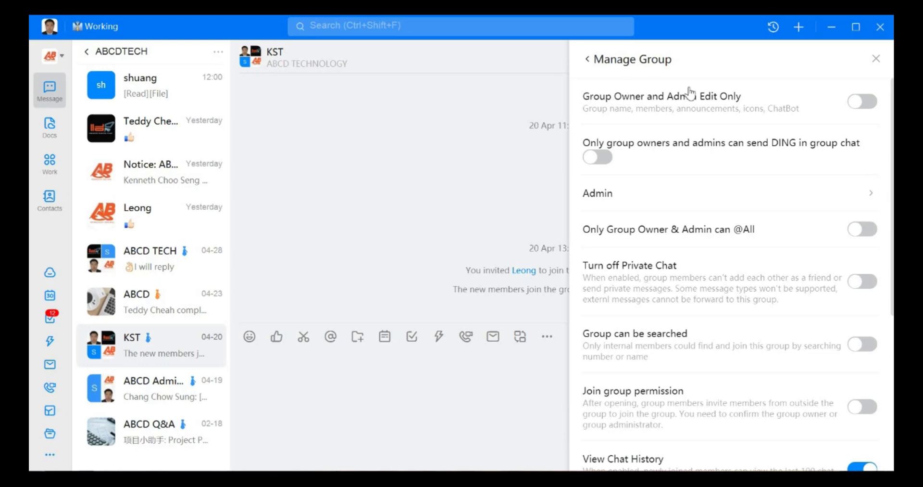
click(867, 103)
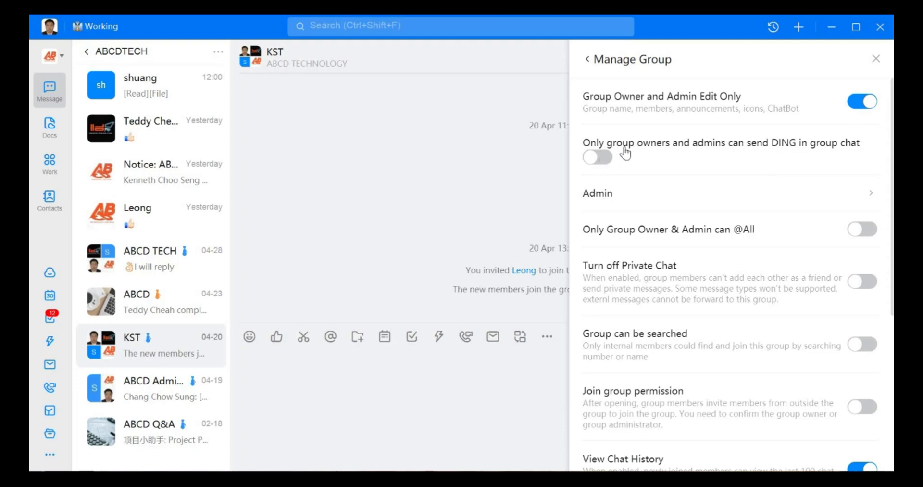
click(667, 158)
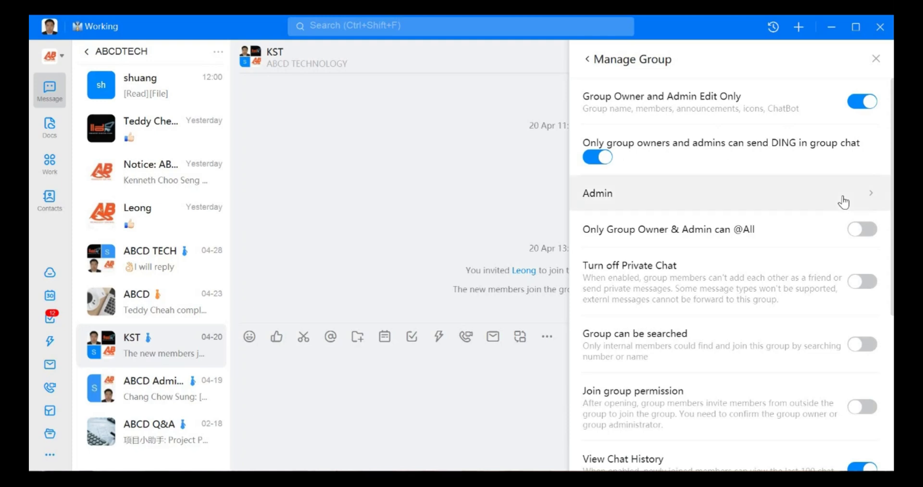
Add the last listed member of the KST group as a group admin and close the group settings.
scroll(818, 247, down, 2)
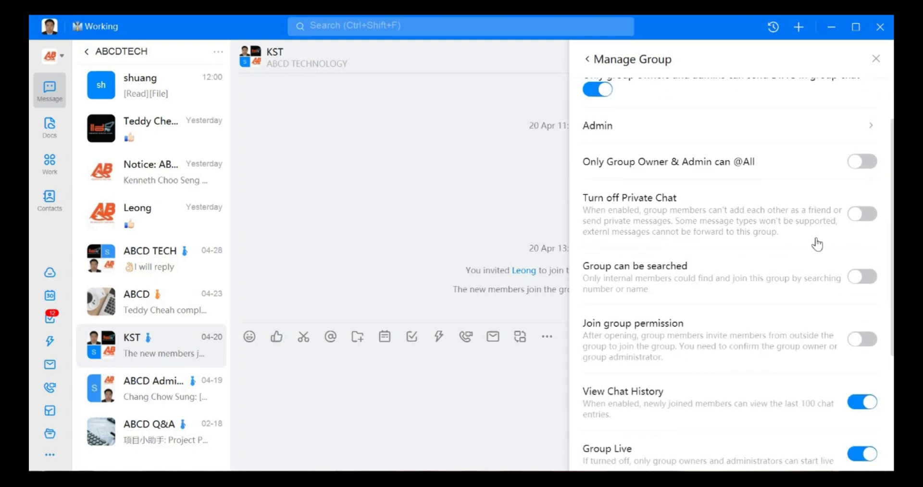
click(813, 137)
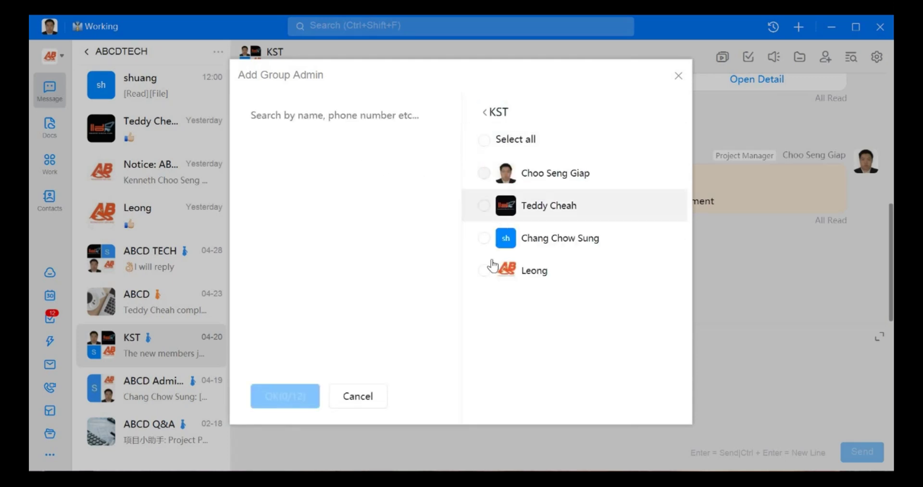
click(480, 269)
click(288, 398)
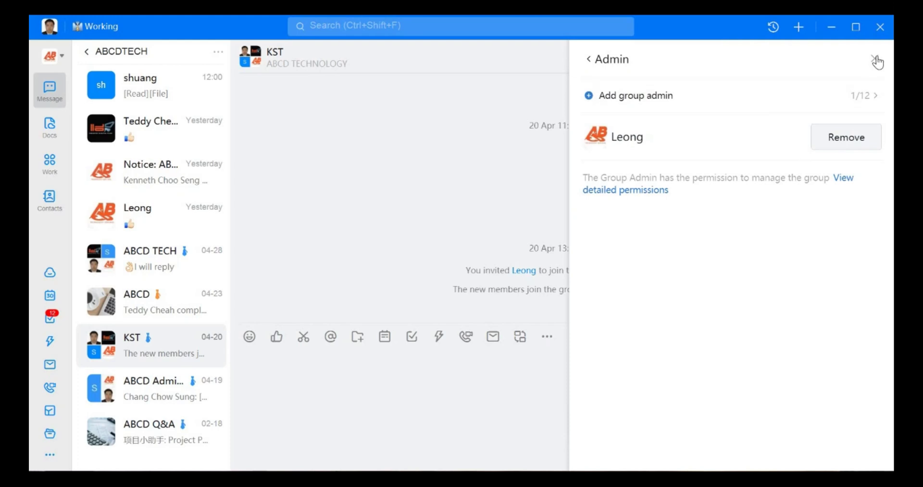
click(878, 62)
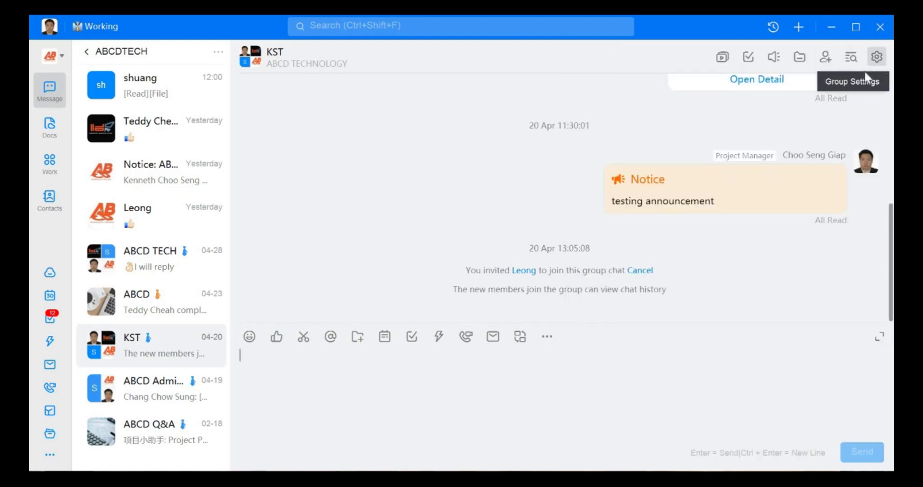
click(879, 56)
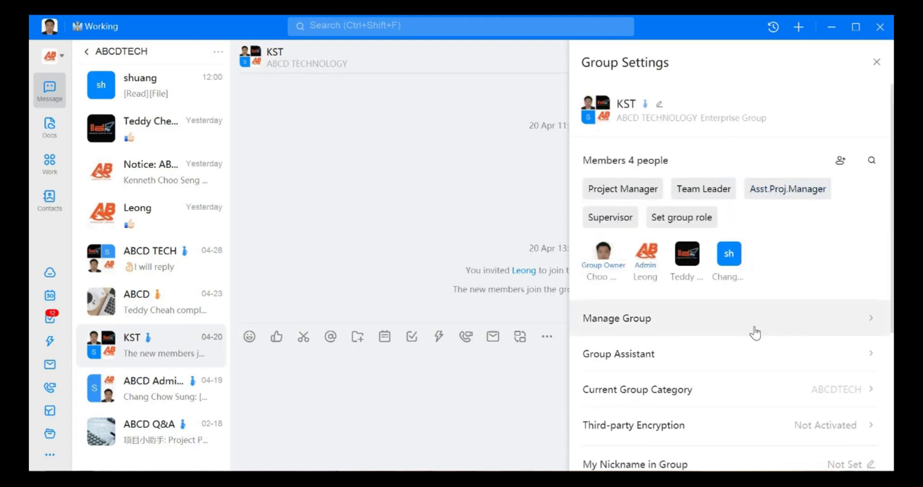
click(752, 333)
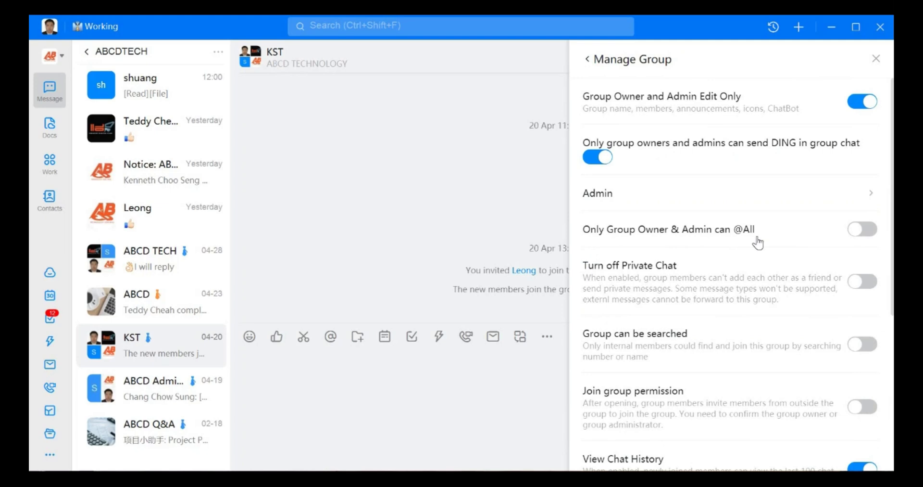
click(867, 235)
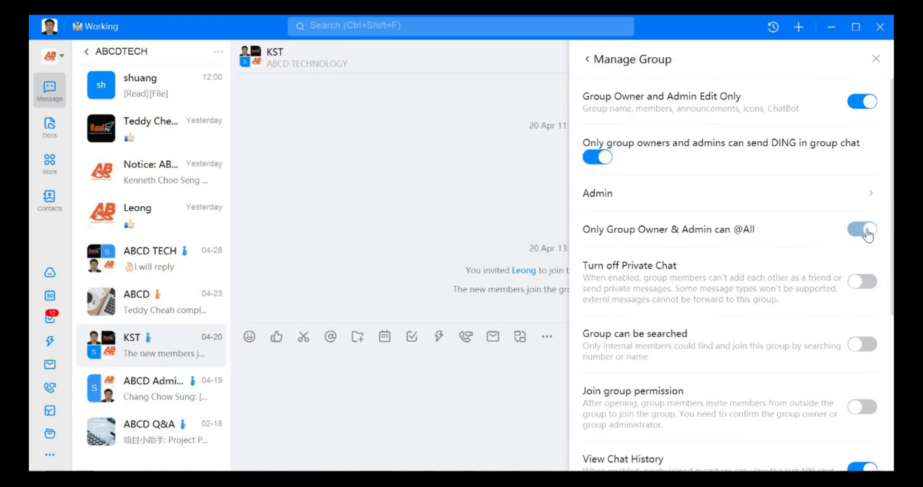
Begin an @ mention in the KST group's message box.
click(392, 353)
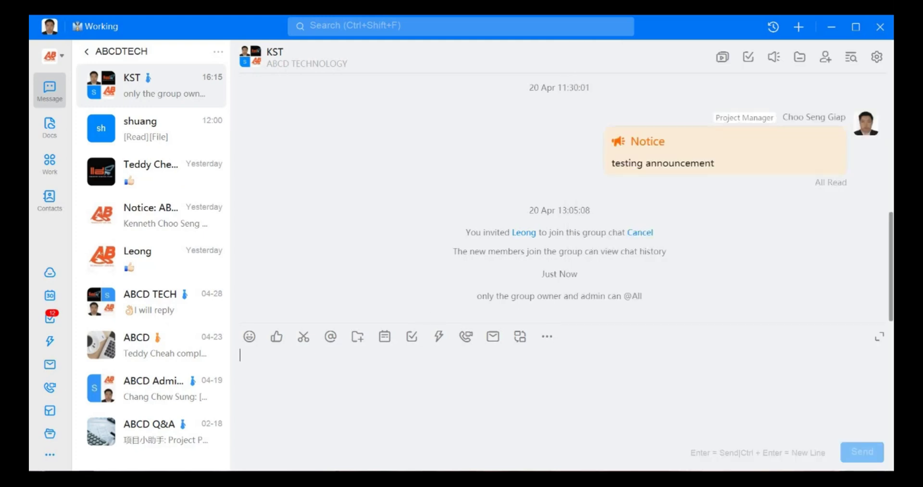
text(2)
key(BackSpace)
text(@)
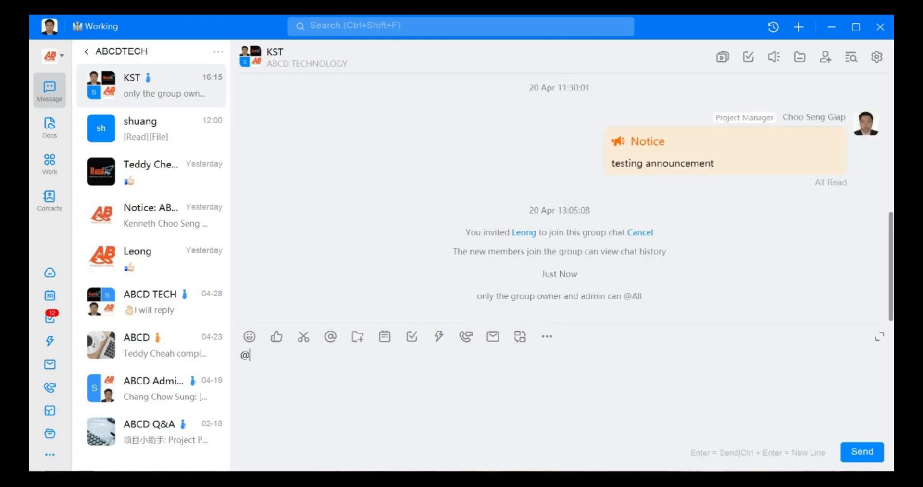
In the KST group's management settings, enable "Turn off Private Chat" and "Don't allow sending direct message to admin".
click(876, 59)
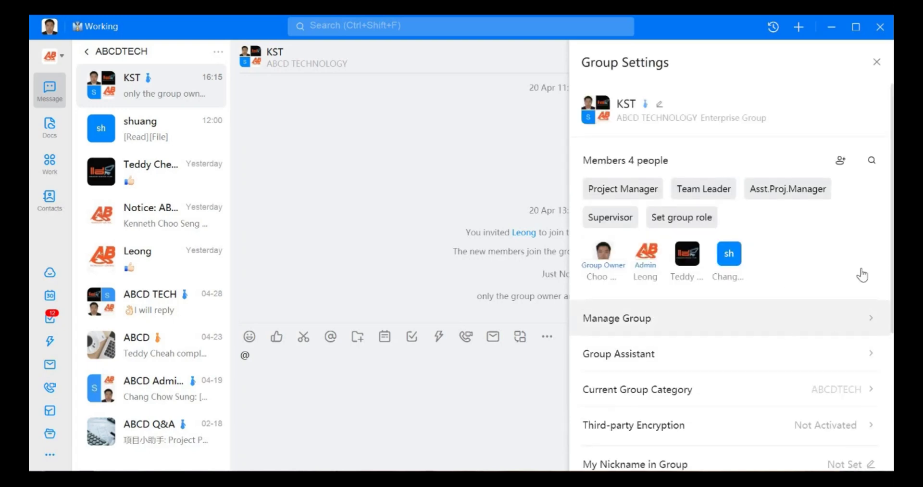
click(861, 317)
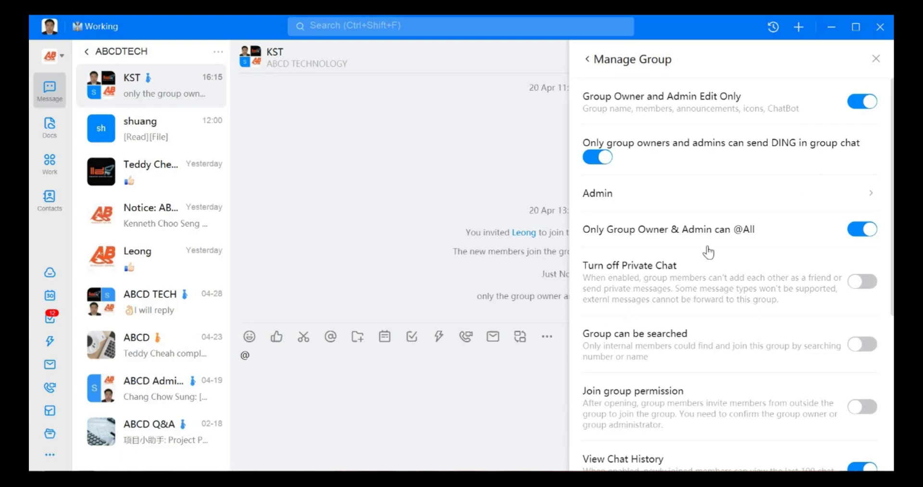
click(864, 287)
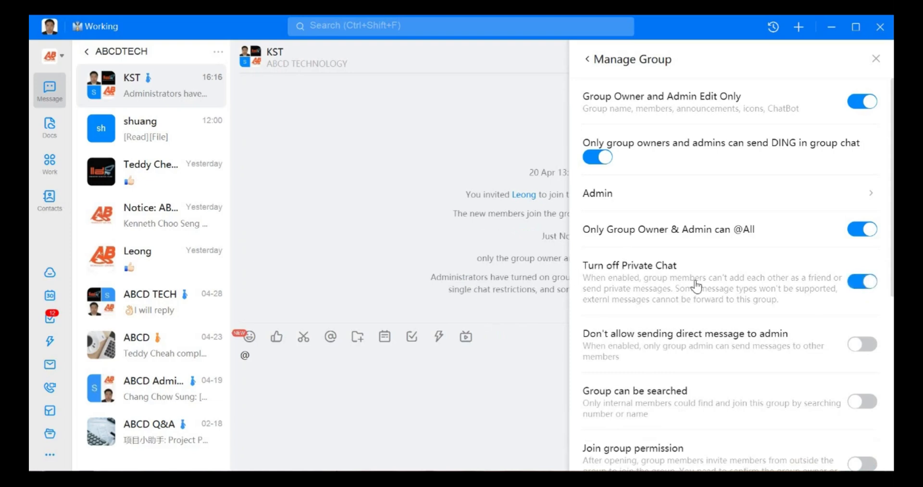
scroll(739, 253, down, 3)
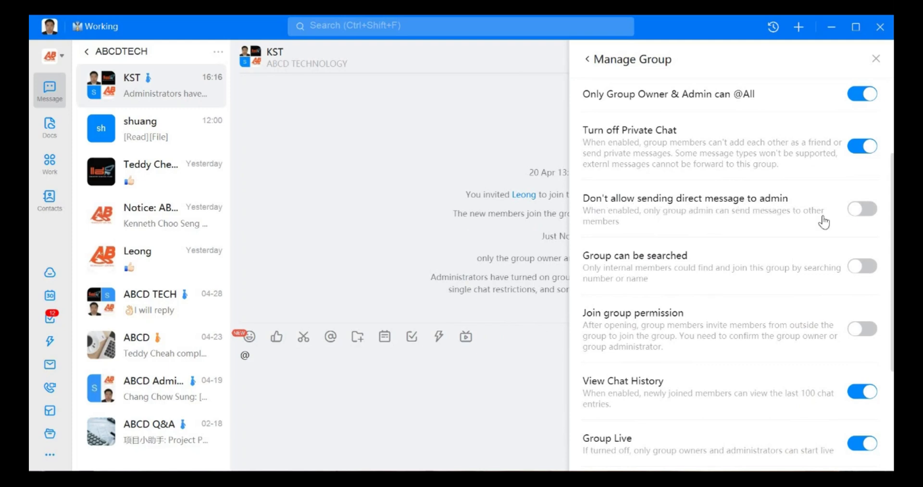
click(866, 210)
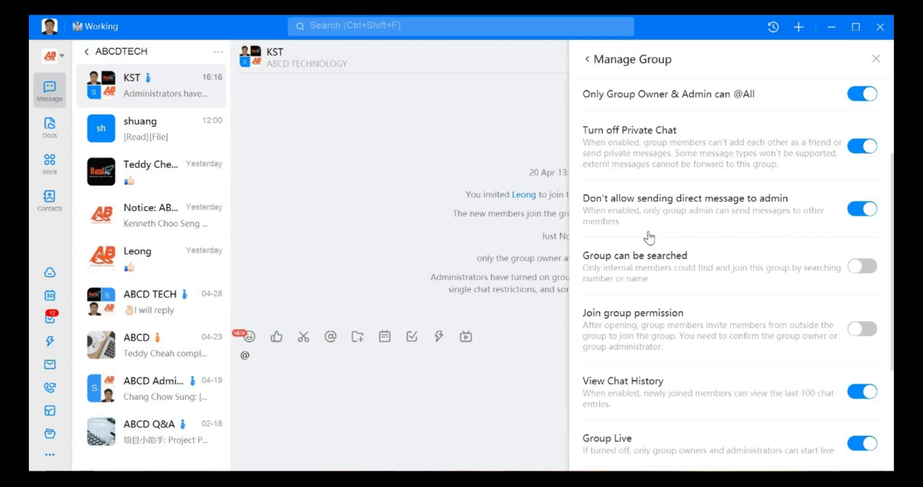
Enable "Group can be searched" and "Join group permission" for the KST group.
scroll(650, 264, down, 2)
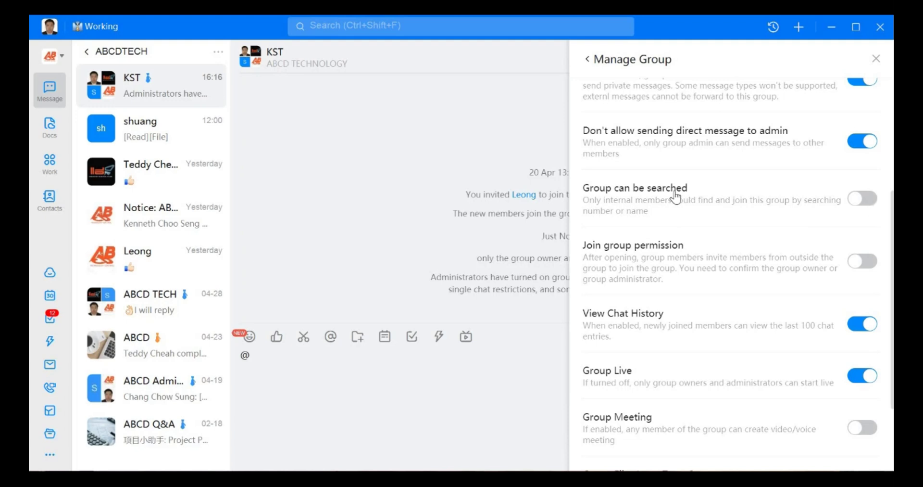
click(868, 199)
click(870, 199)
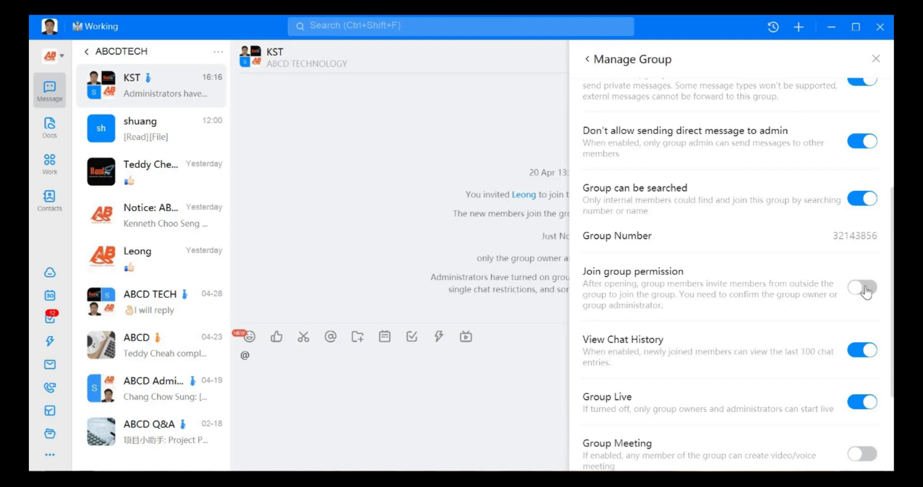
click(632, 272)
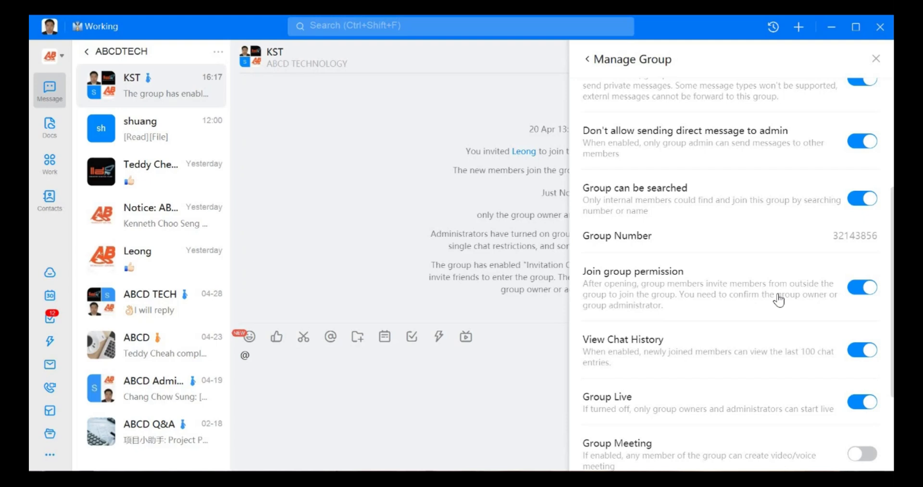
Turn off Group Live for the KST group so that only owners and administrators can start live sessions.
scroll(664, 306, down, 2)
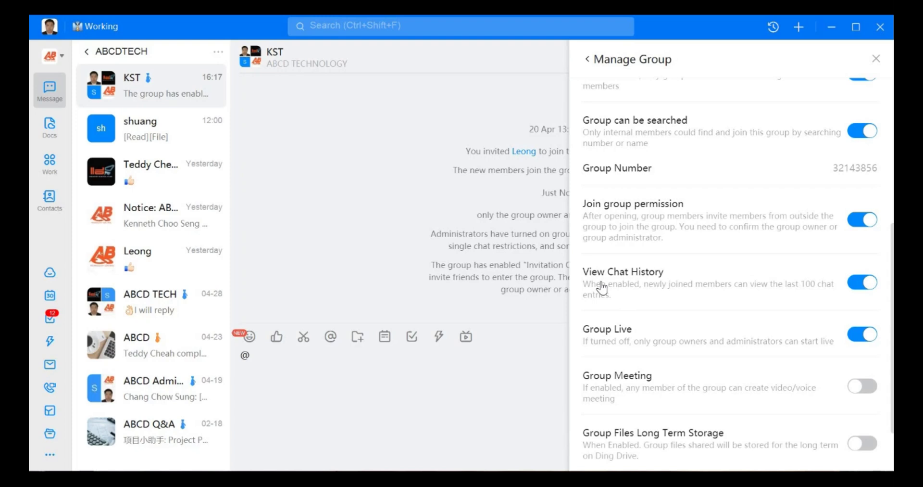
scroll(641, 277, down, 1)
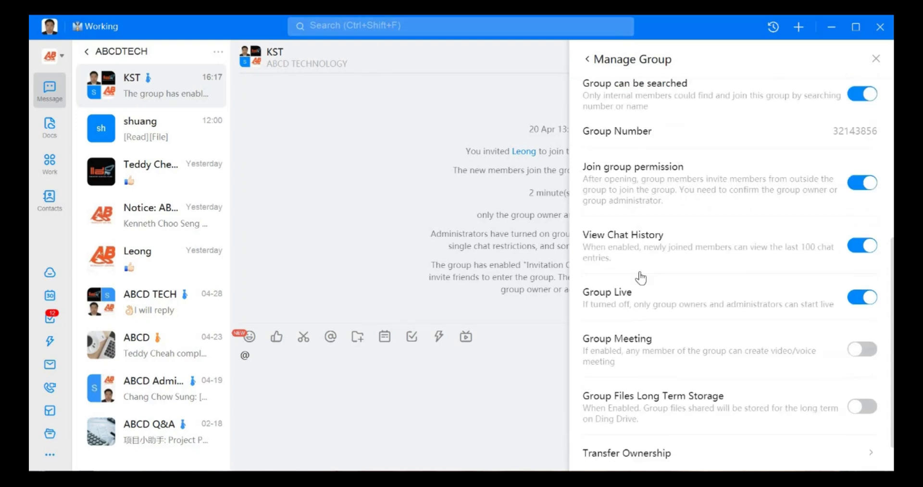
scroll(641, 278, down, 1)
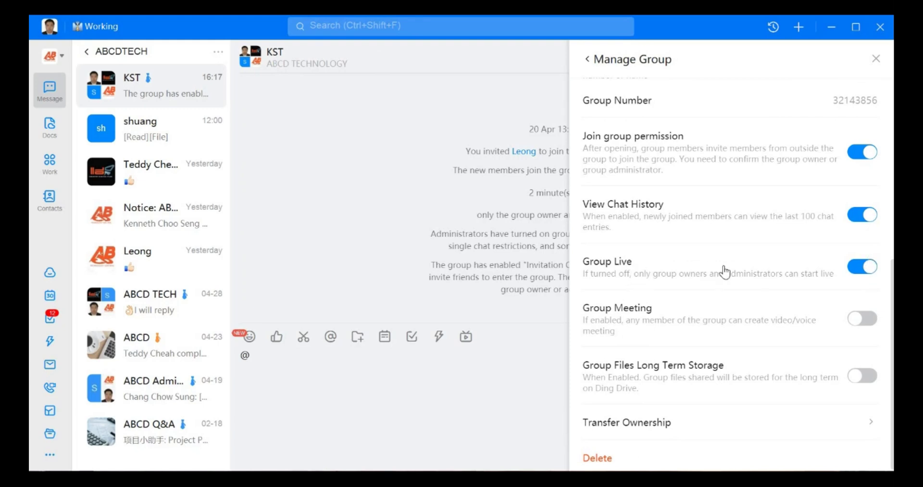
click(863, 272)
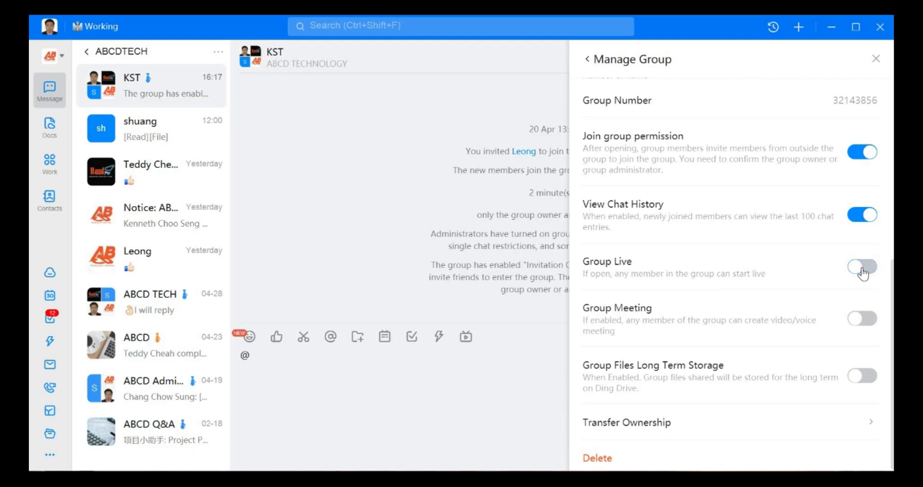
click(863, 272)
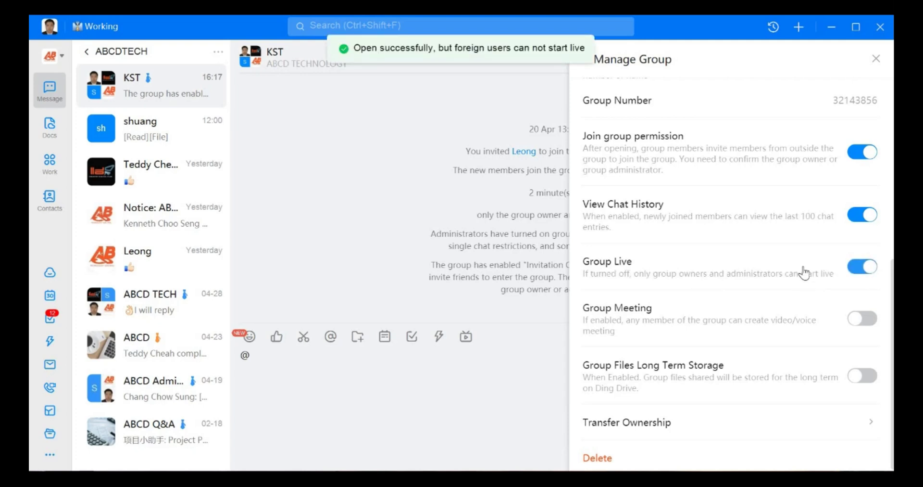
click(861, 270)
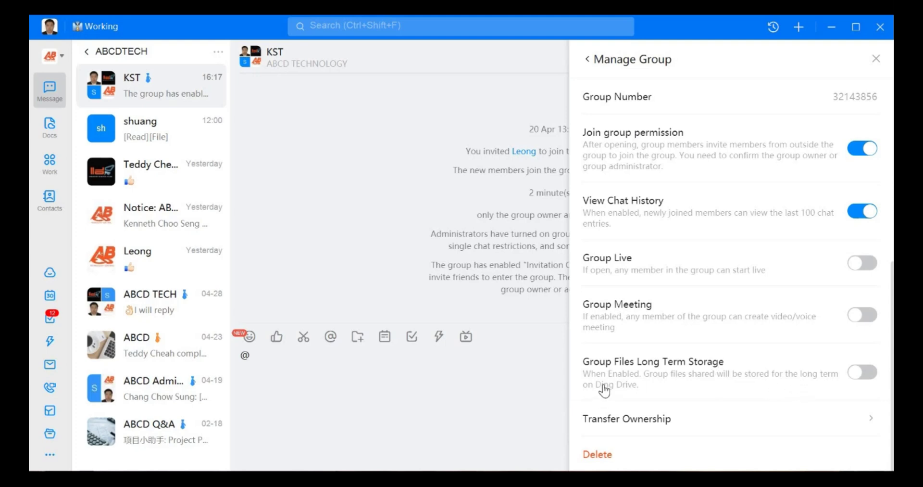
View the Transfer Ownership dialog without transferring the group, and bring up the KST group's deletion confirmation.
click(831, 423)
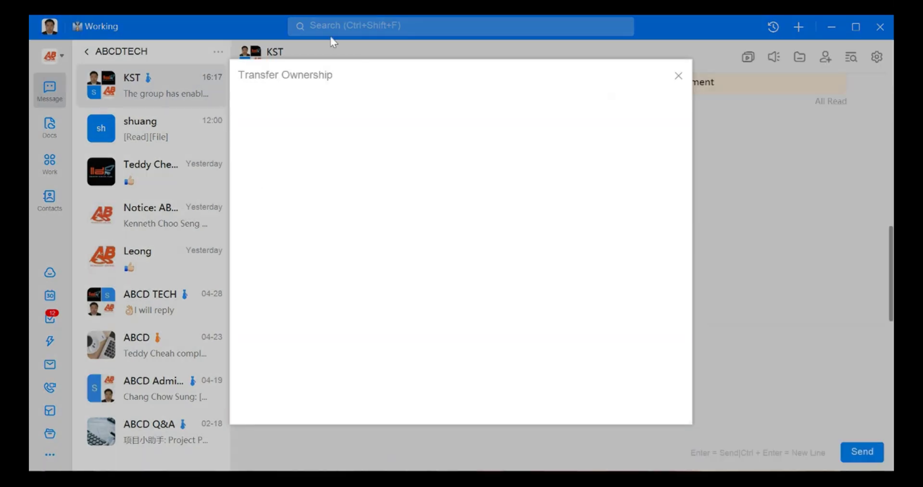
click(679, 78)
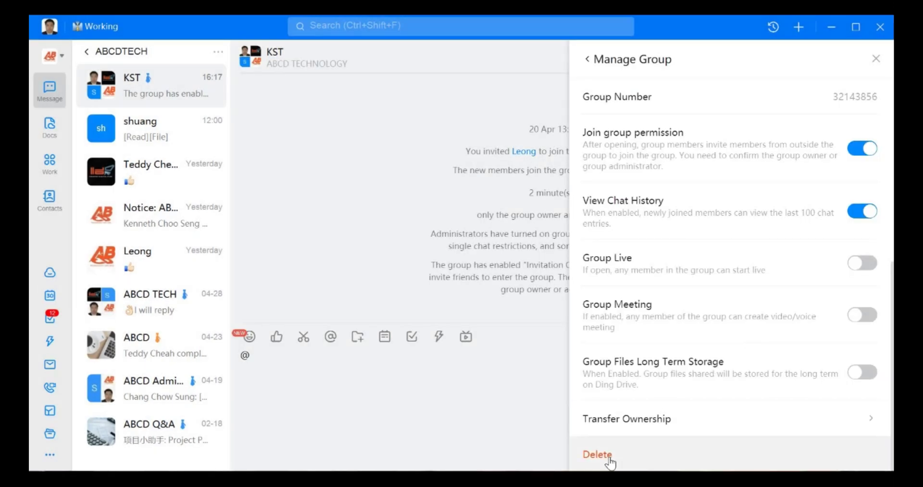
click(607, 456)
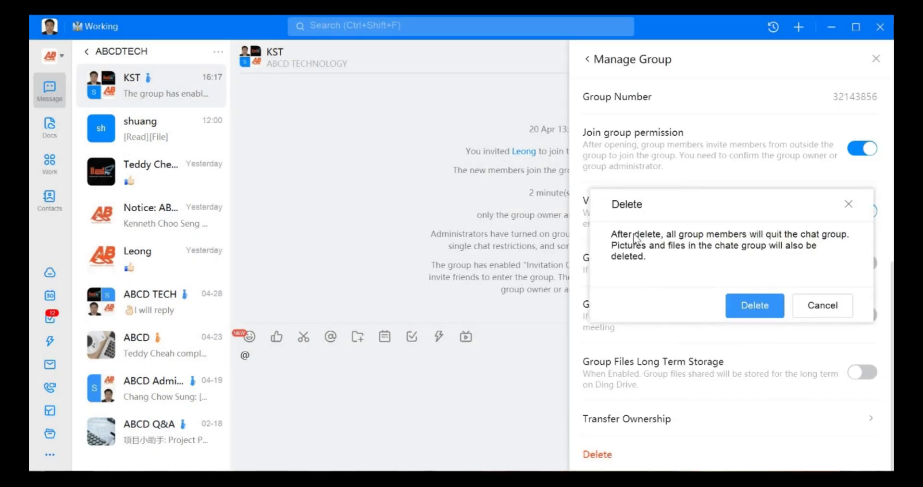